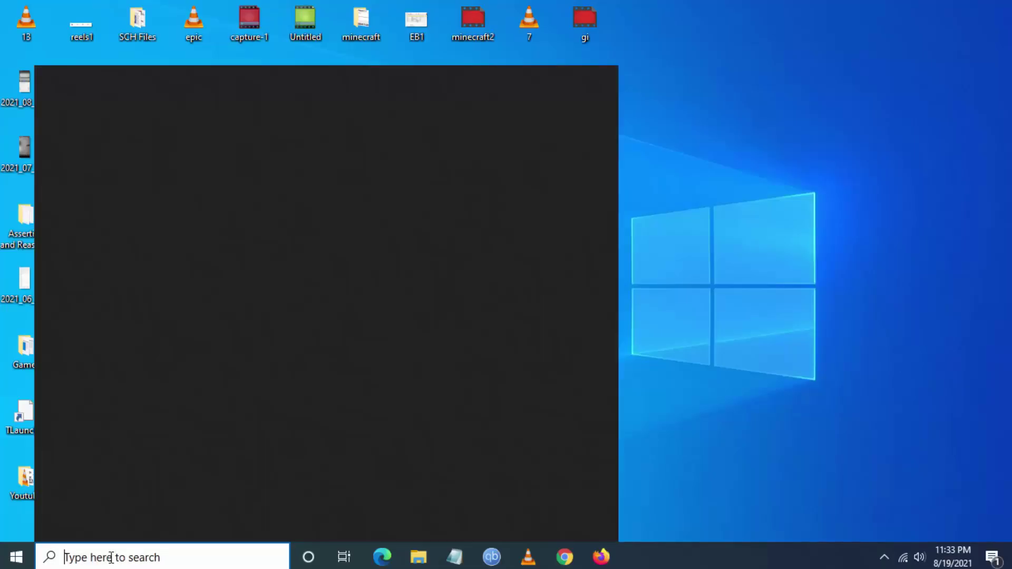
pyautogui.write('fil')
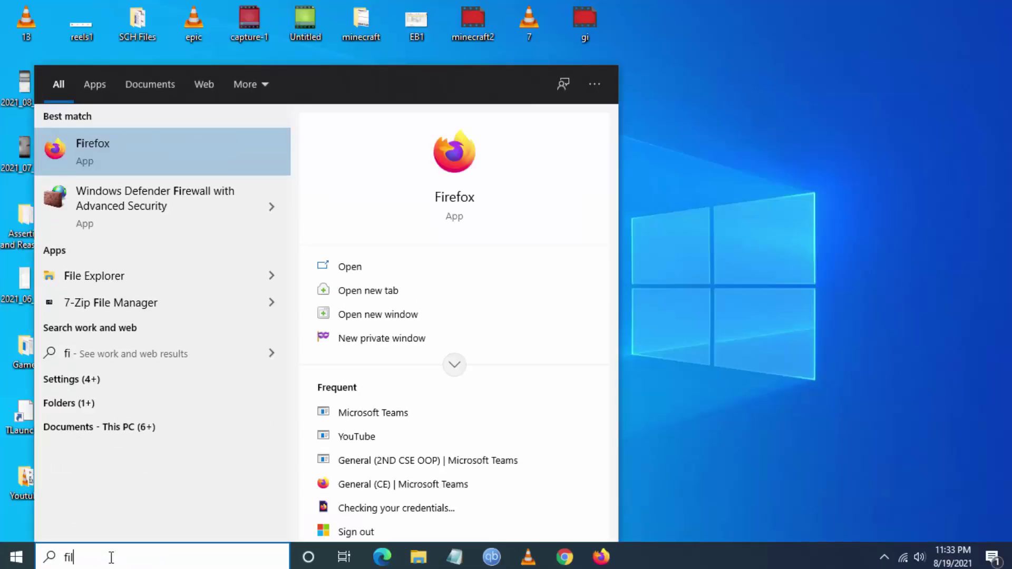
pyautogui.write('e')
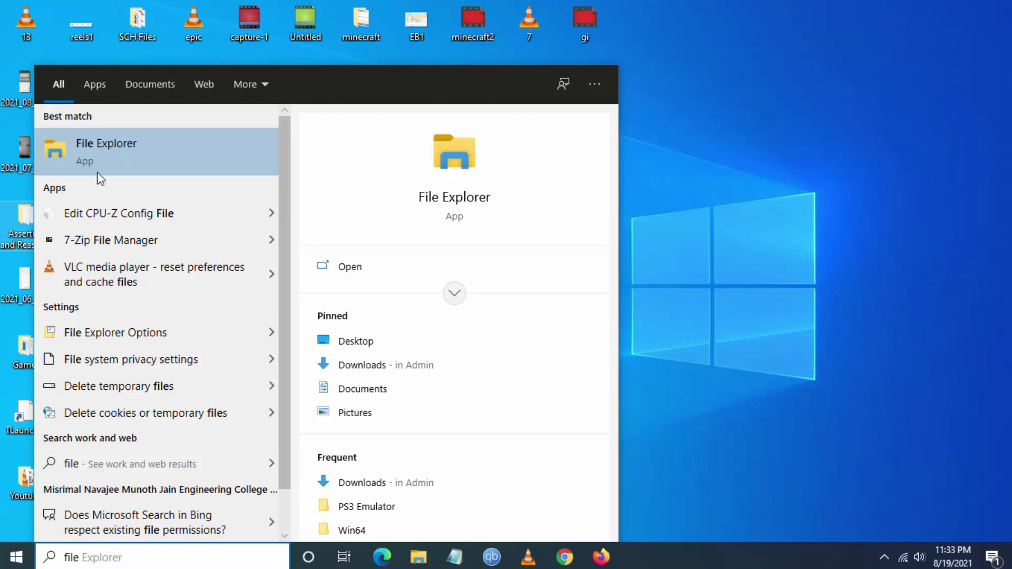
# Step: Launch File Explorer and browse via This PC and Local Disk (C:) > Users into Admin
pyautogui.click(118, 152)
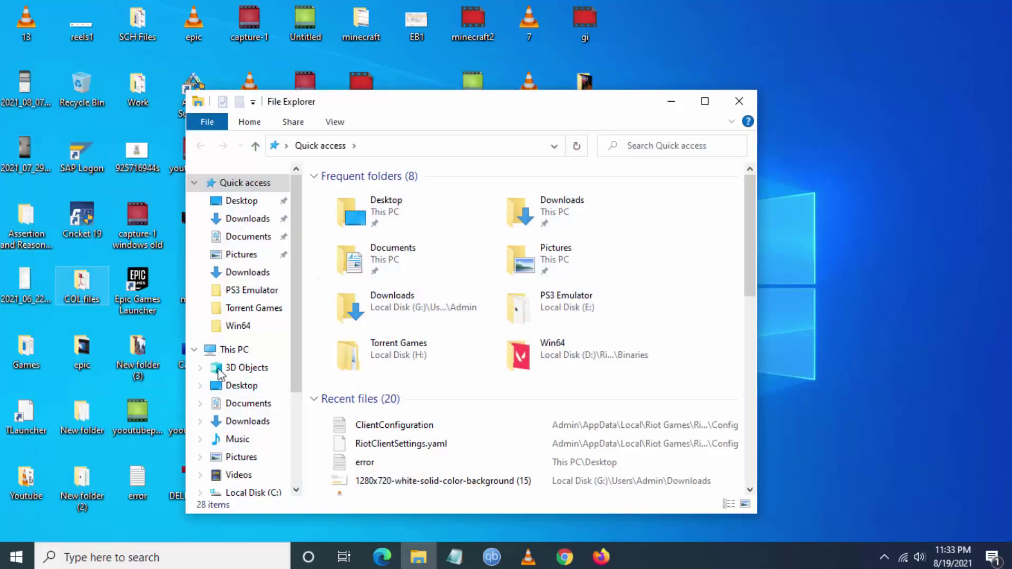
pyautogui.click(234, 349)
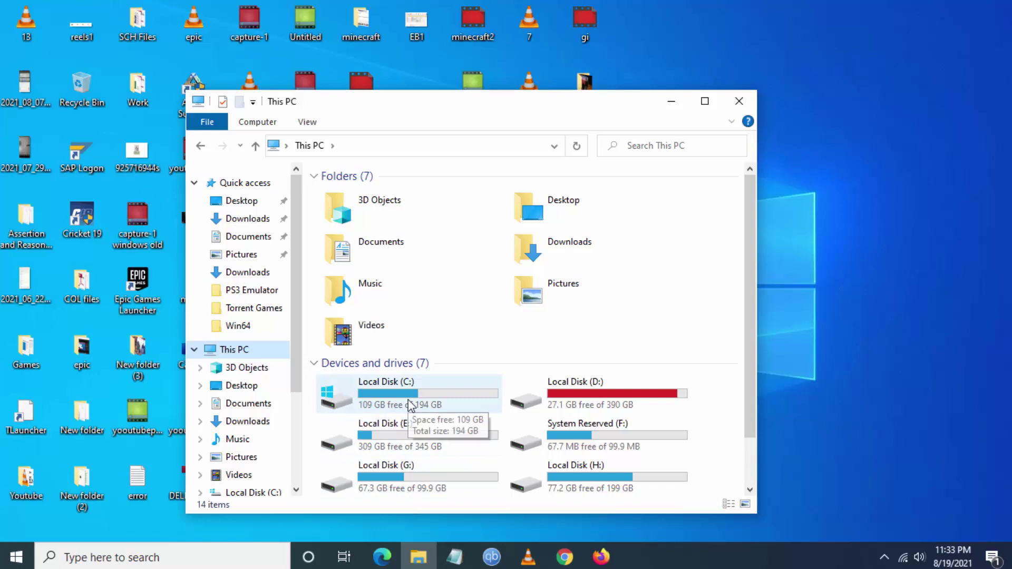
pyautogui.doubleClick(410, 405)
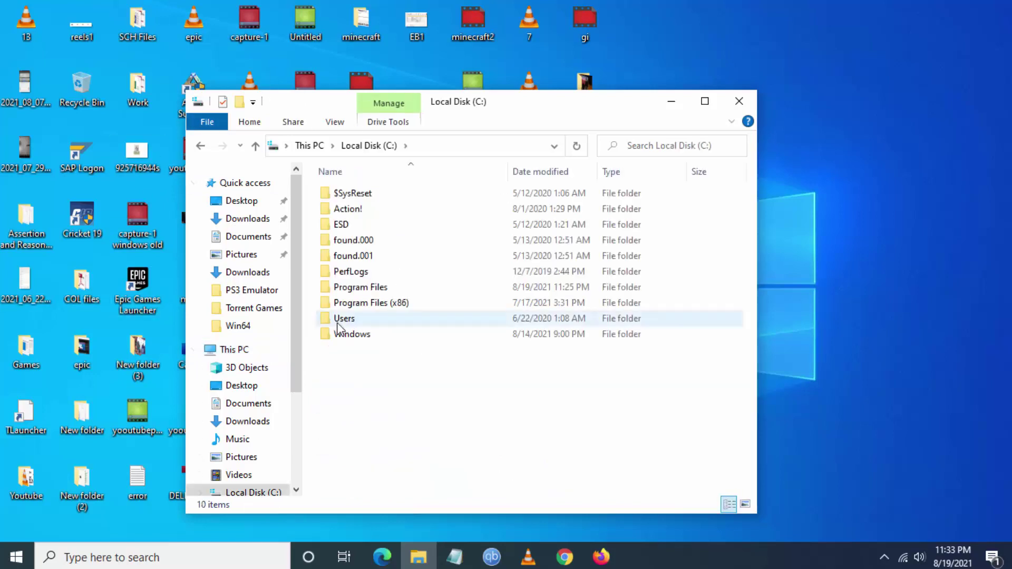
pyautogui.doubleClick(366, 323)
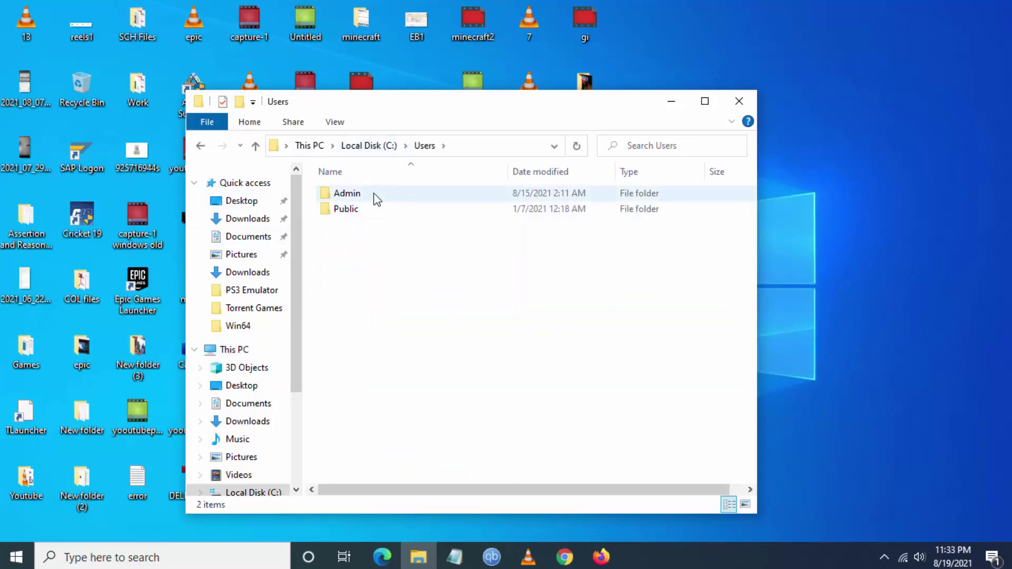
pyautogui.doubleClick(346, 193)
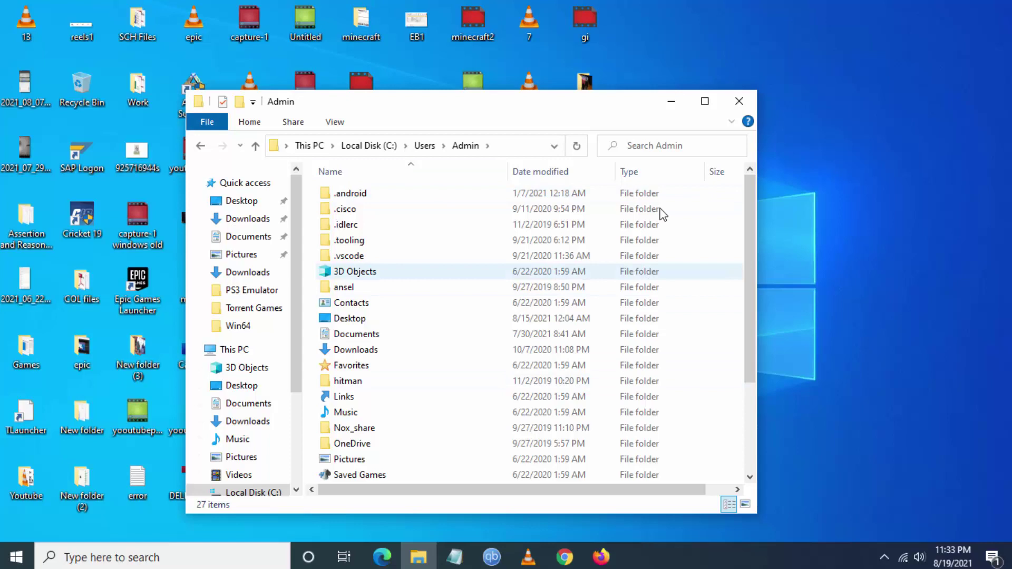
# Step: Maximize the File Explorer window and turn on Hidden items from the View options
pyautogui.click(704, 101)
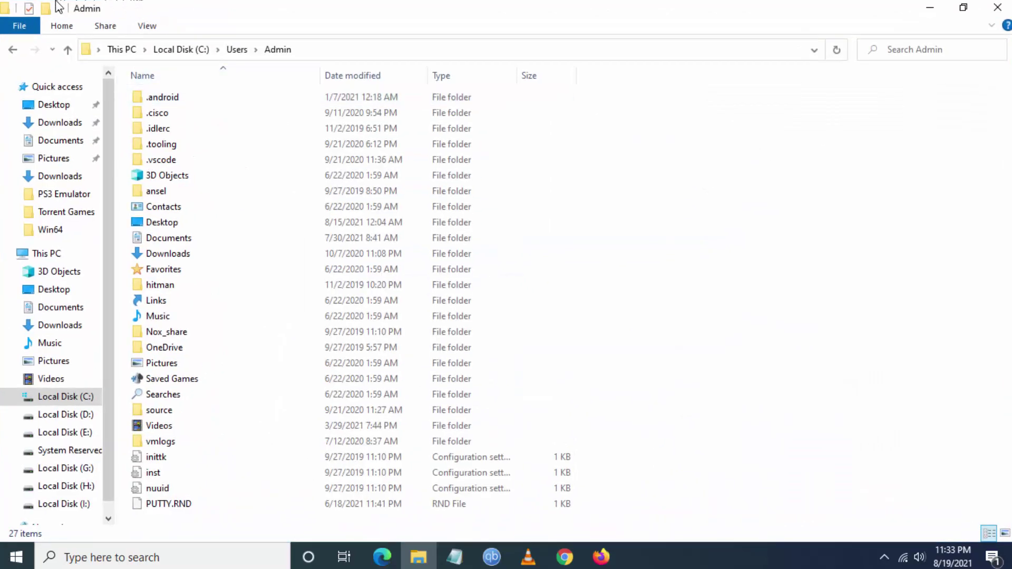
pyautogui.click(147, 27)
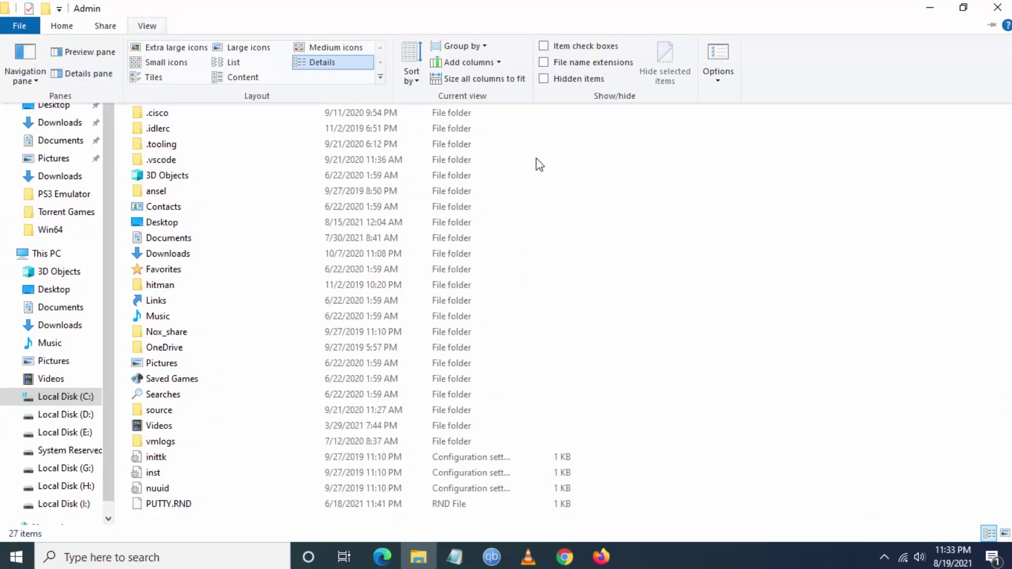
pyautogui.click(543, 79)
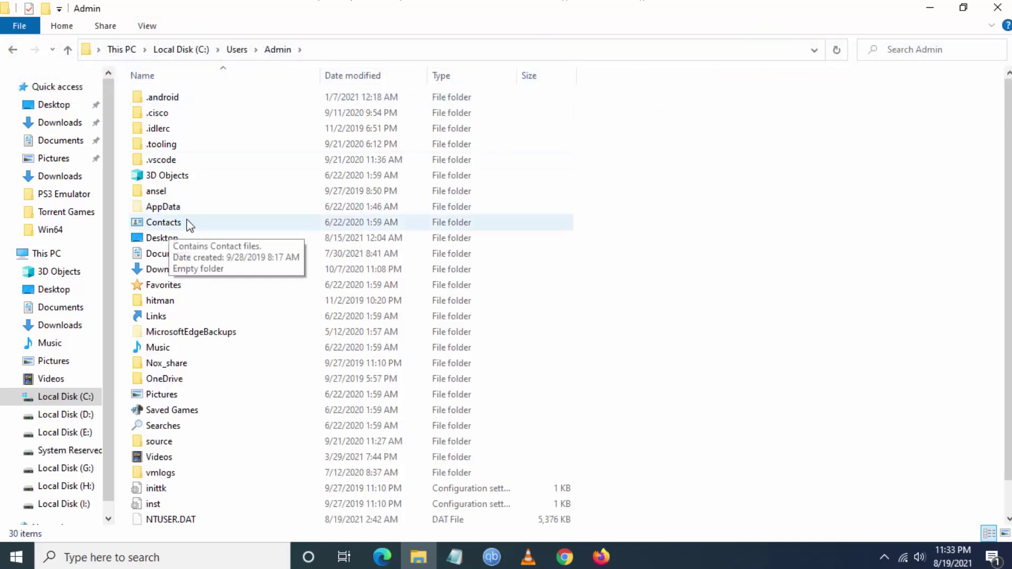
# Step: Go from AppData through Local, Riot Games and Riot Client into Config
pyautogui.doubleClick(163, 207)
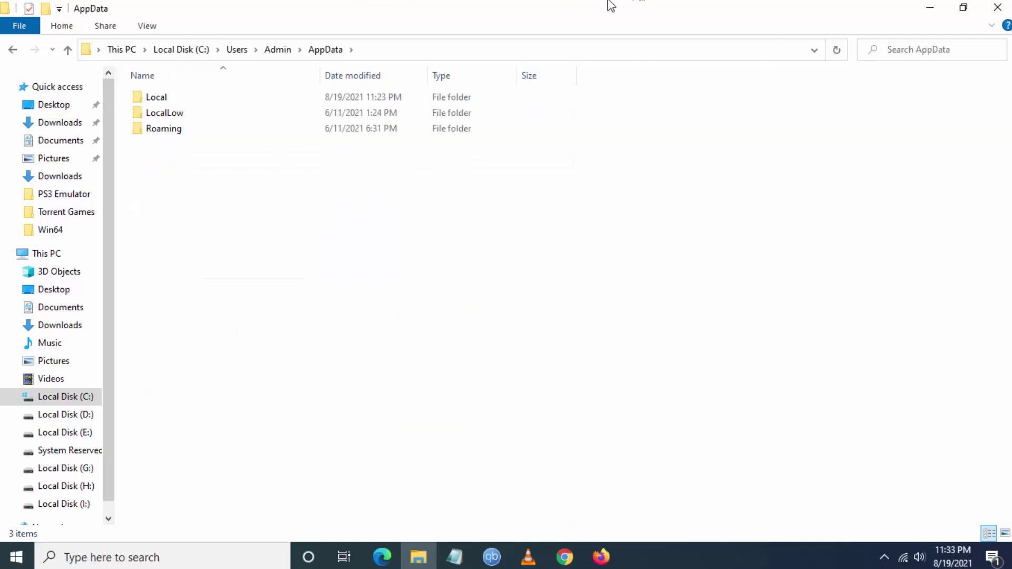
pyautogui.doubleClick(155, 96)
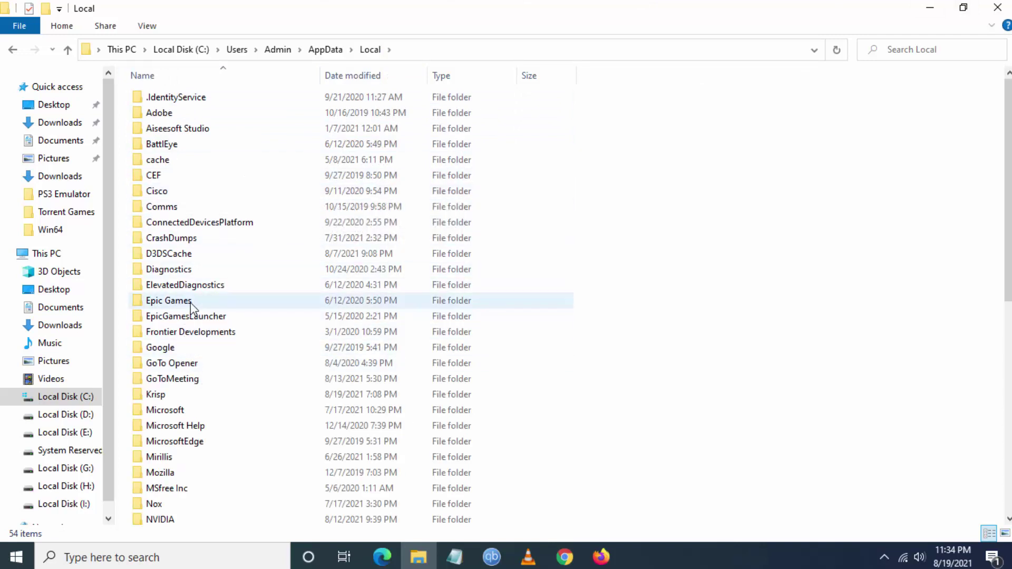
pyautogui.scroll(-3, 191, 312)
pyautogui.scroll(-3, 192, 324)
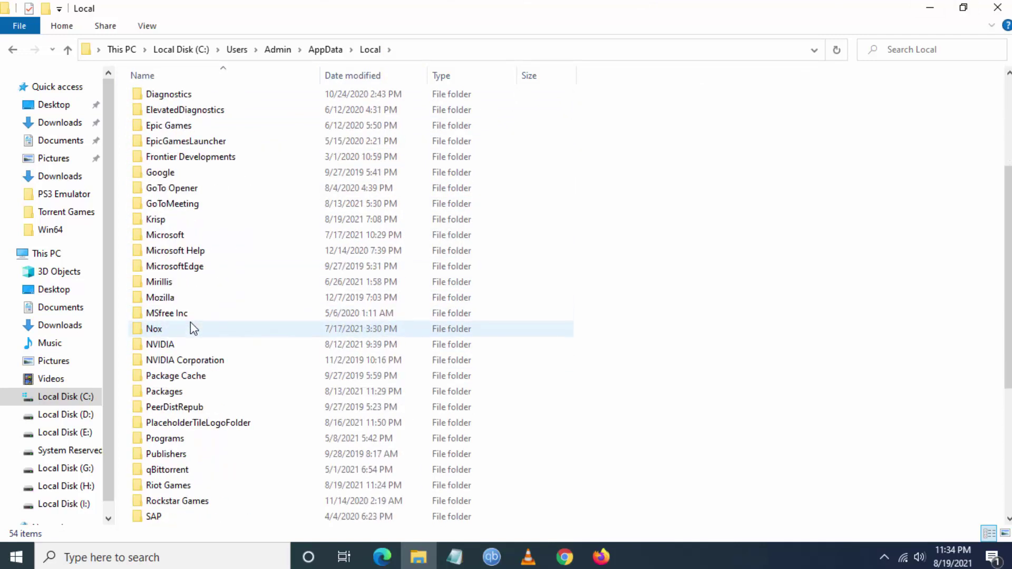
pyautogui.scroll(-3, 192, 328)
pyautogui.scroll(-3, 192, 328)
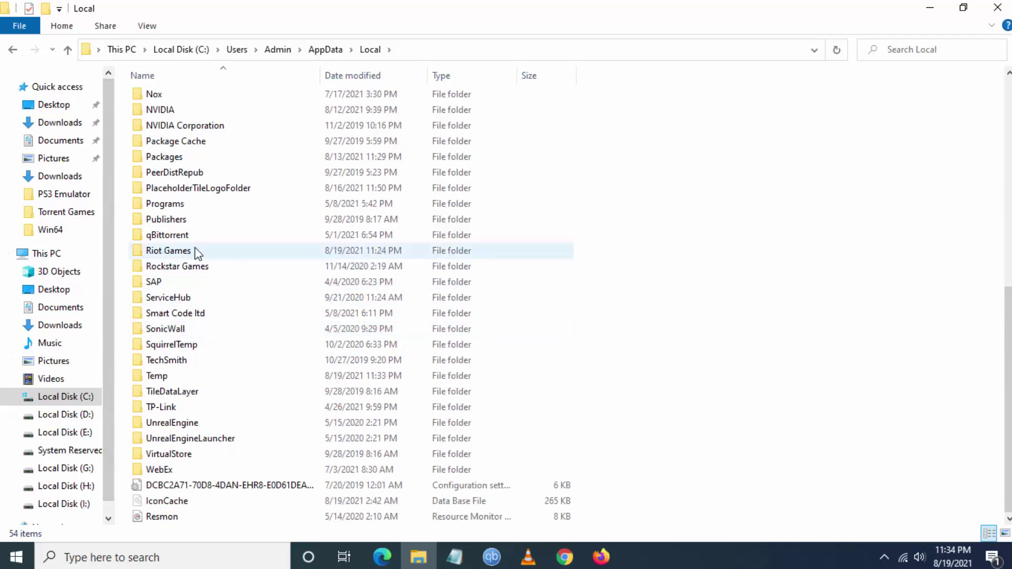
pyautogui.doubleClick(167, 251)
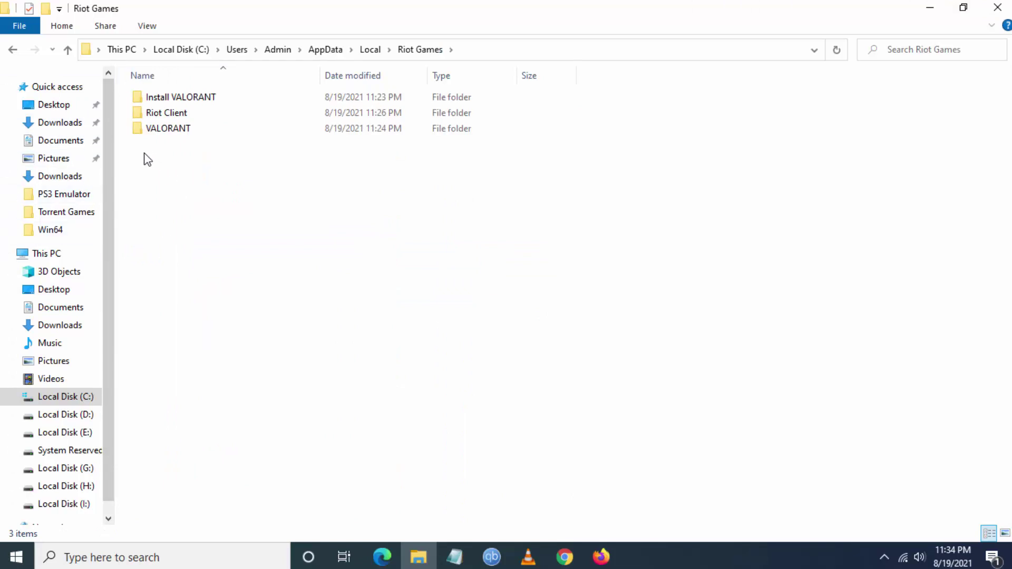
pyautogui.doubleClick(167, 112)
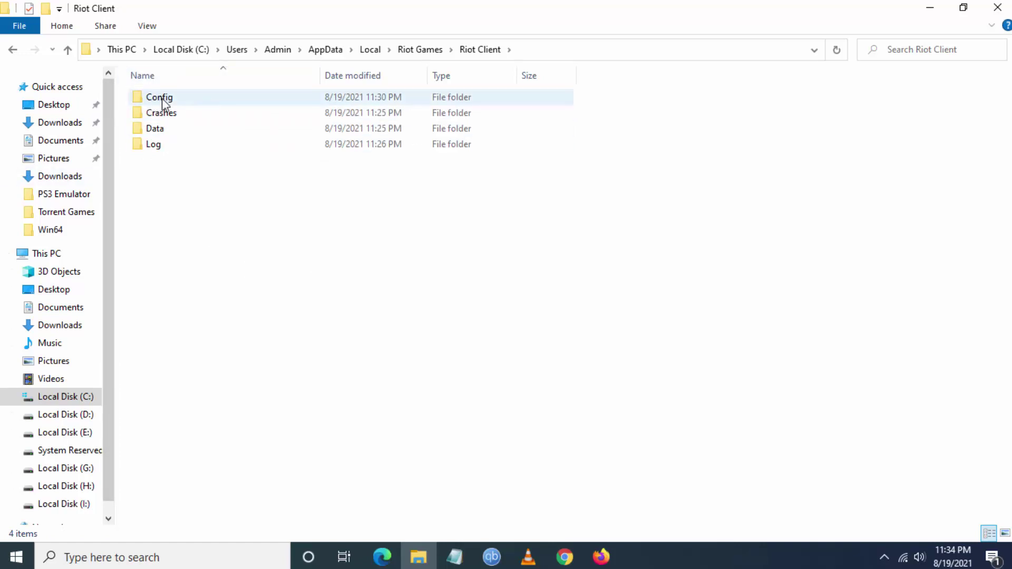
pyautogui.doubleClick(162, 98)
# Step: Delete RiotClientSettings.yaml using its right-click Delete command
pyautogui.click(203, 117)
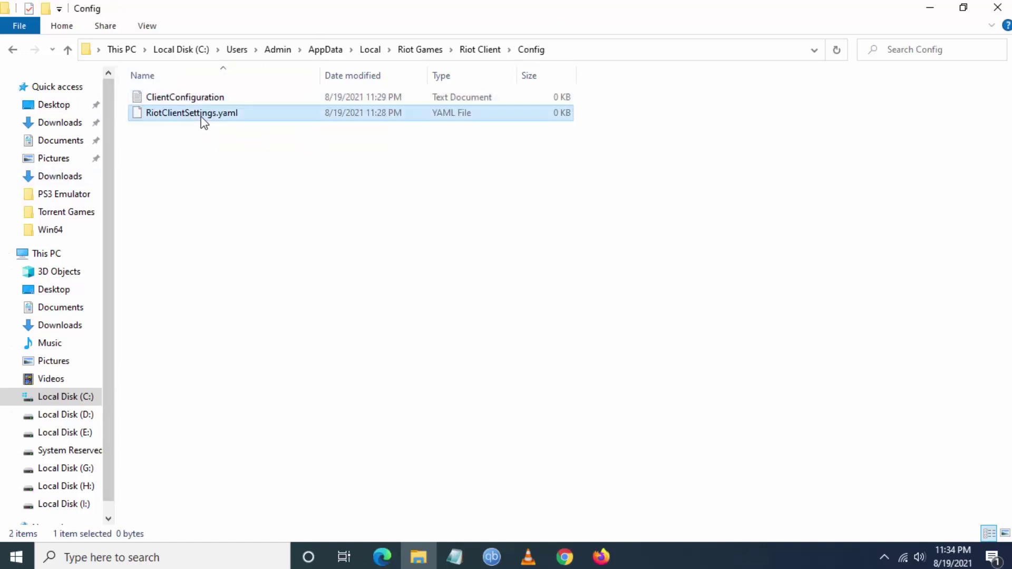
pyautogui.rightClick(203, 120)
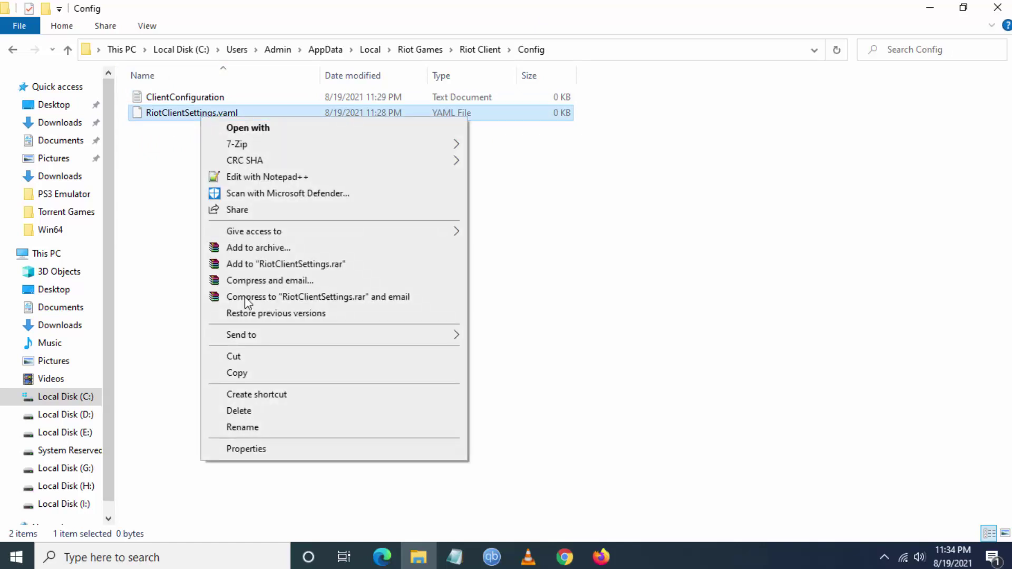
pyautogui.click(239, 411)
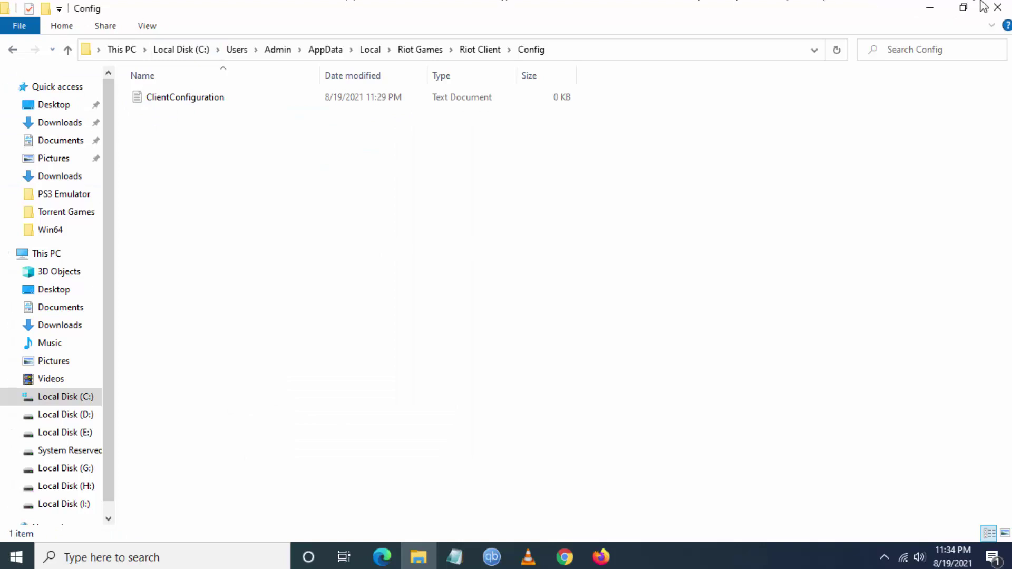
# Step: Close File Explorer and relaunch VALORANT from its desktop shortcut
pyautogui.click(997, 8)
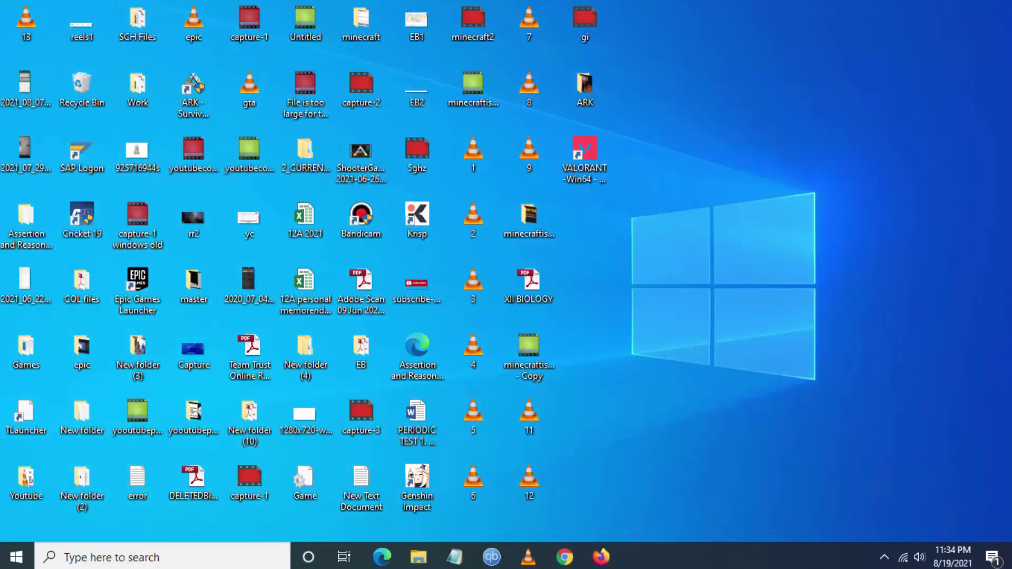
pyautogui.doubleClick(589, 172)
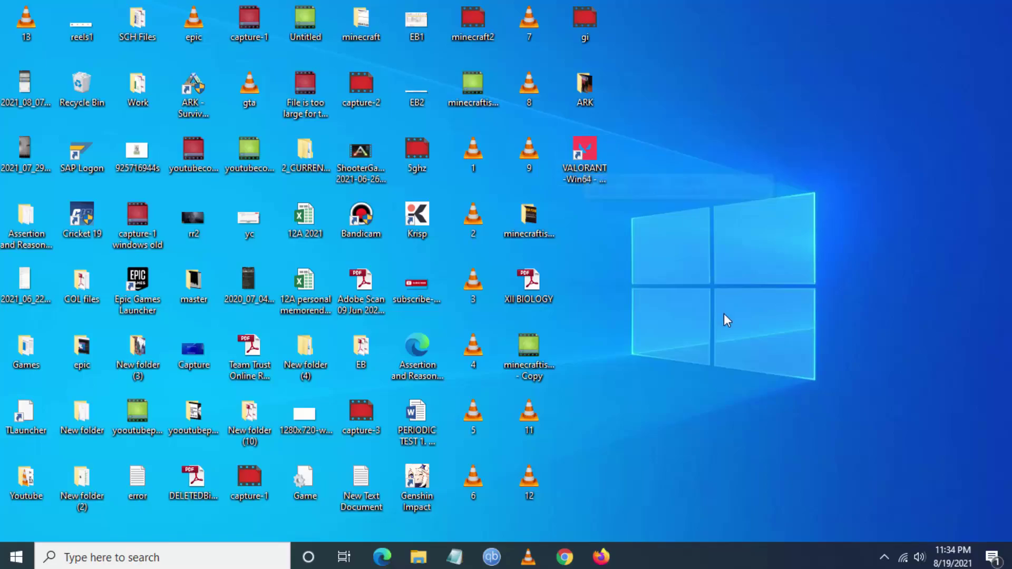